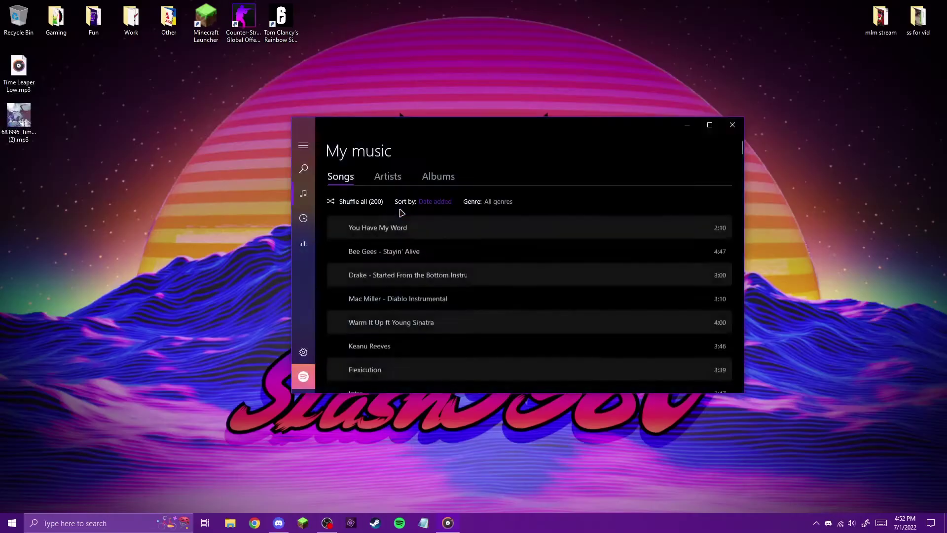
Step: Close Groove Music, play the original Time Leaper MP3 from the desktop, then close it again
{"action": "left_click", "coordinate": [732, 124]}
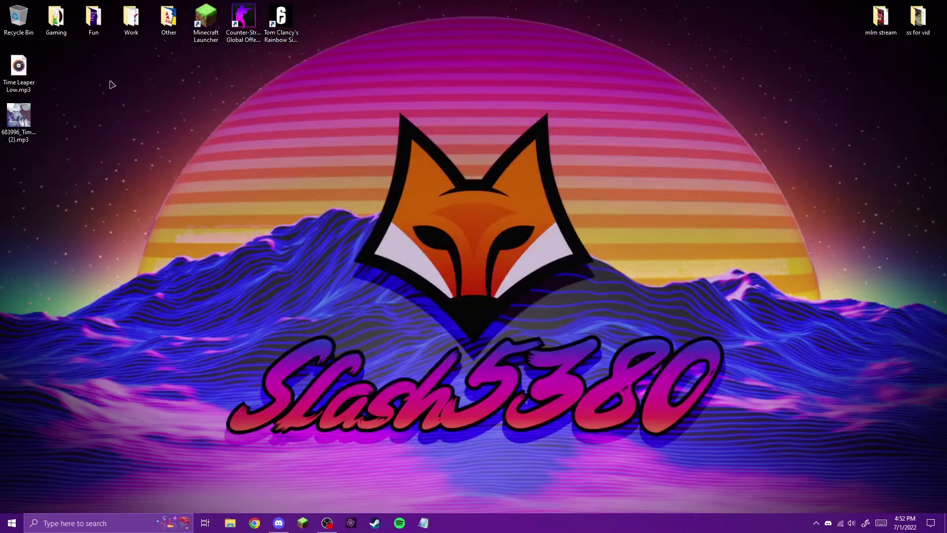
{"action": "double_click", "coordinate": [27, 124]}
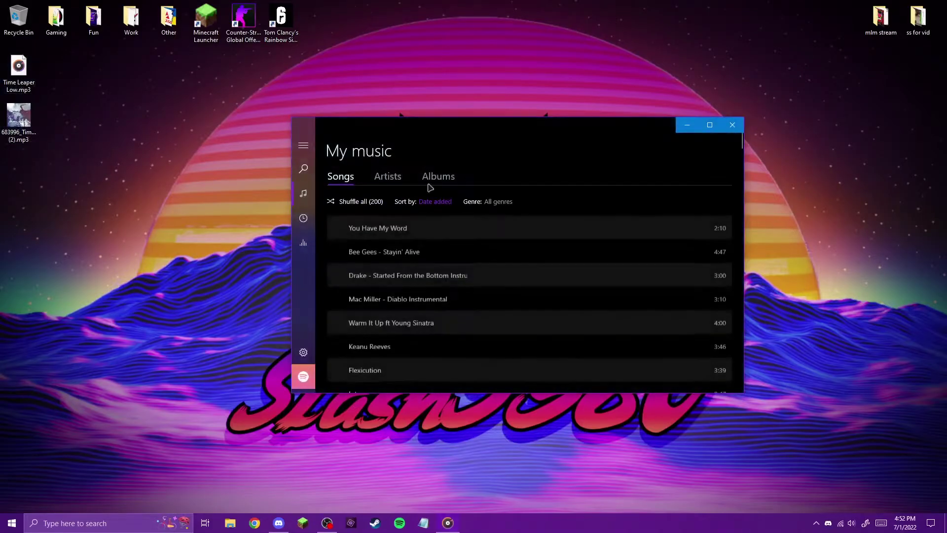
{"action": "left_click", "coordinate": [735, 126]}
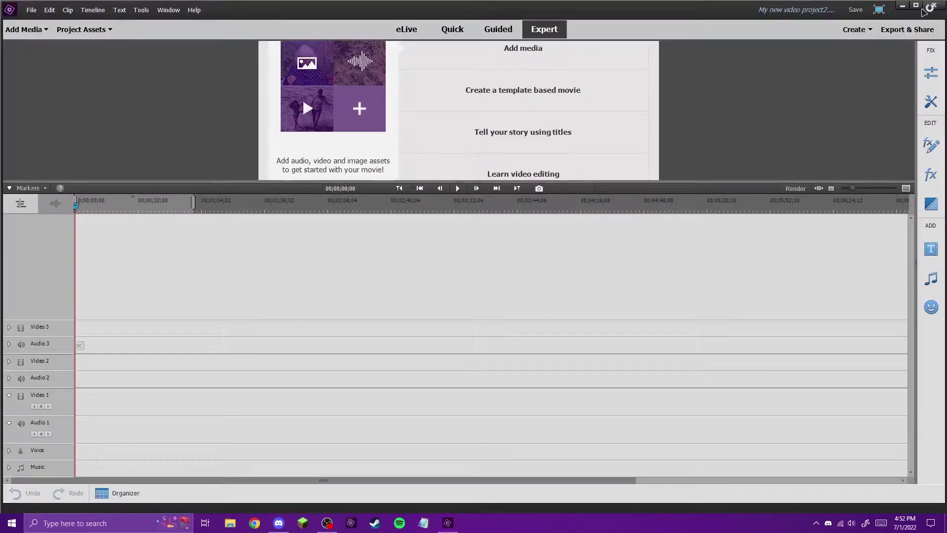
Step: Maximize Premiere Elements and import the original Time Leaper MP3 through Add Media > Files and folders
{"action": "left_click", "coordinate": [916, 8]}
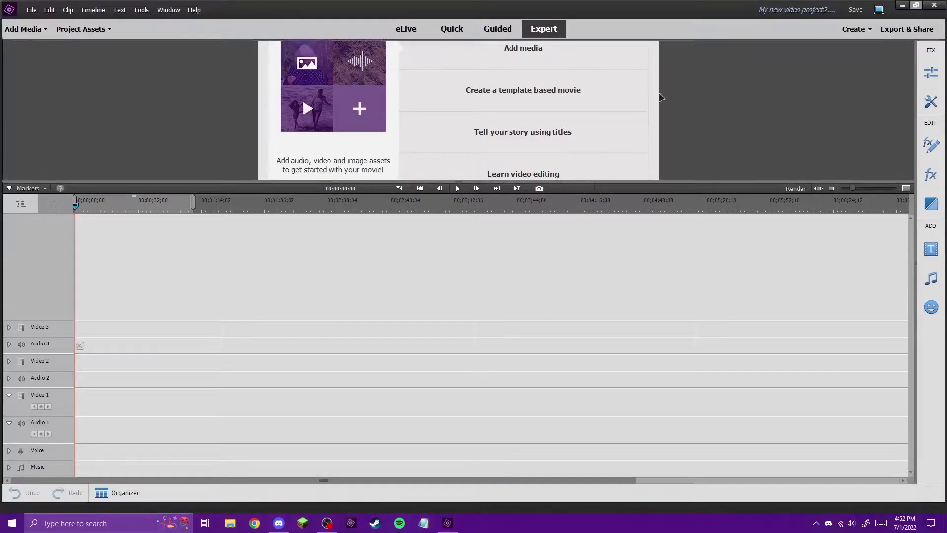
{"action": "left_click", "coordinate": [25, 28]}
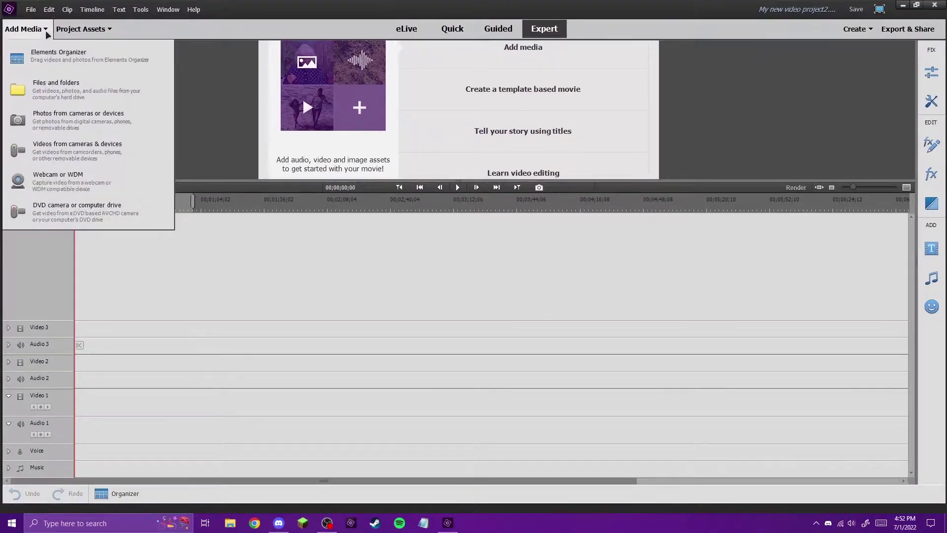
{"action": "left_click", "coordinate": [96, 90]}
{"action": "left_click", "coordinate": [141, 134]}
{"action": "left_click", "coordinate": [389, 262]}
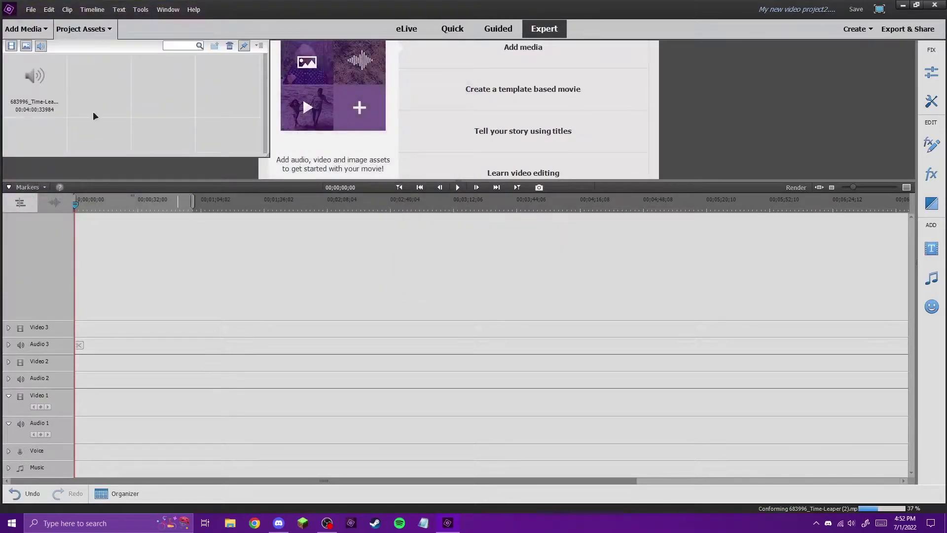
Step: Place the original Time Leaper audio on Audio 1 and play it
{"action": "left_click", "coordinate": [80, 28]}
{"action": "left_click_drag", "start_coordinate": [32, 84], "coordinate": [80, 425]}
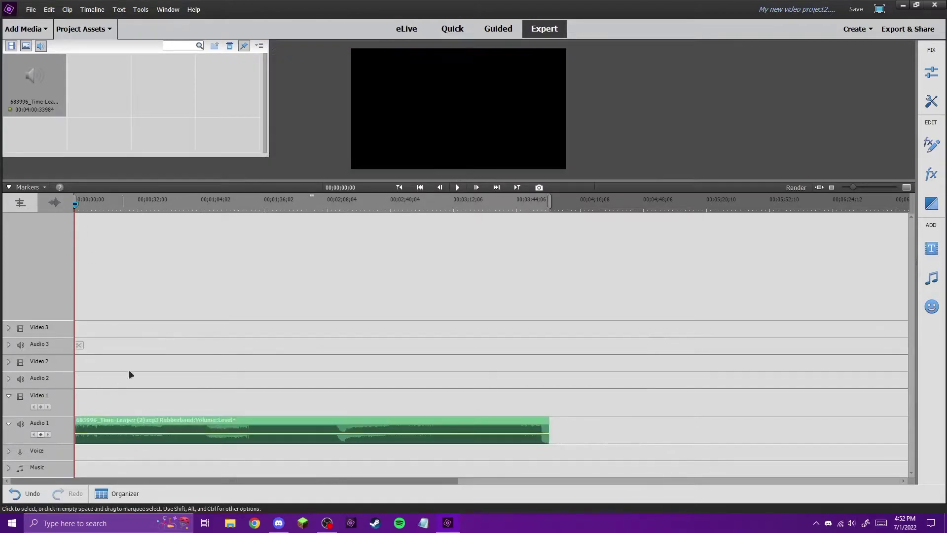
{"action": "left_click", "coordinate": [83, 28]}
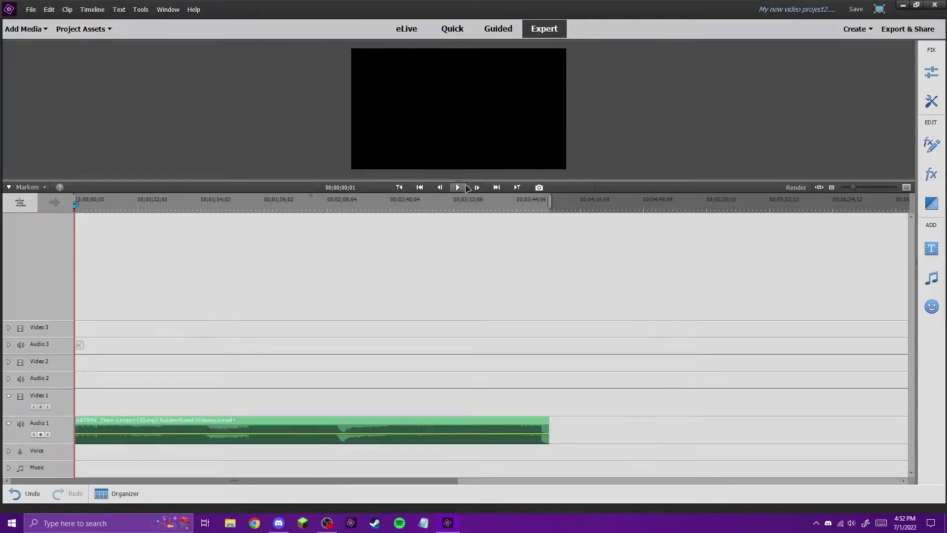
{"action": "left_click", "coordinate": [459, 187]}
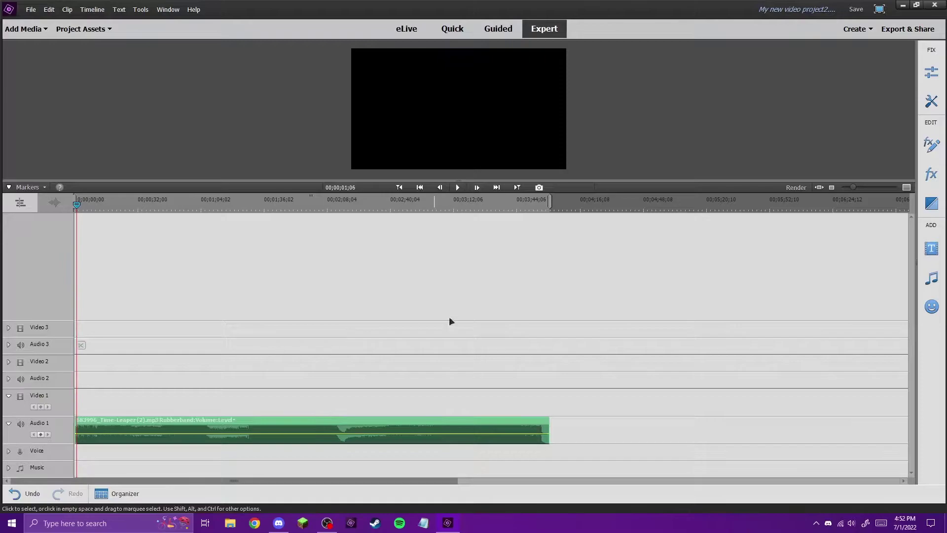
Step: Zoom in on the waveform and move the original clip up to Audio 2
{"action": "left_click_drag", "start_coordinate": [857, 187], "coordinate": [874, 186]}
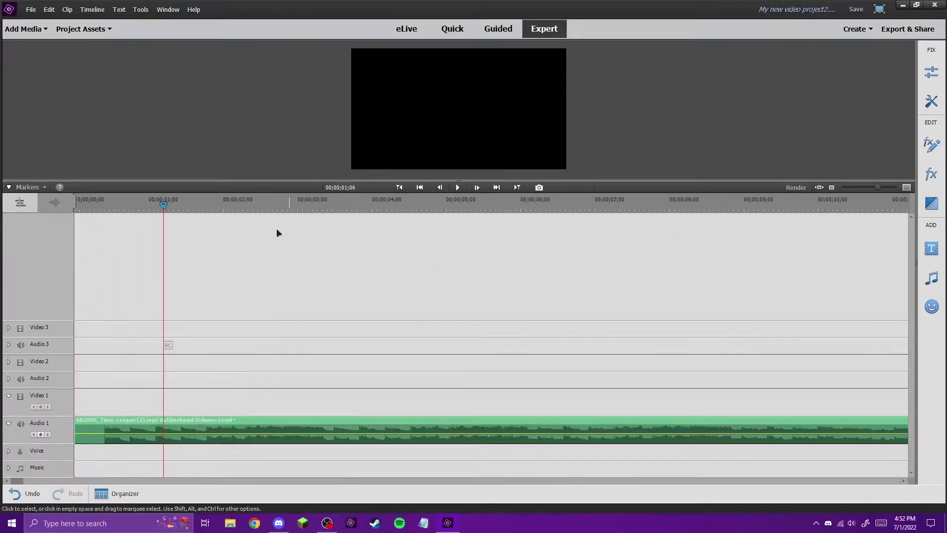
{"action": "left_click_drag", "start_coordinate": [158, 203], "coordinate": [74, 203]}
{"action": "right_click", "coordinate": [181, 427]}
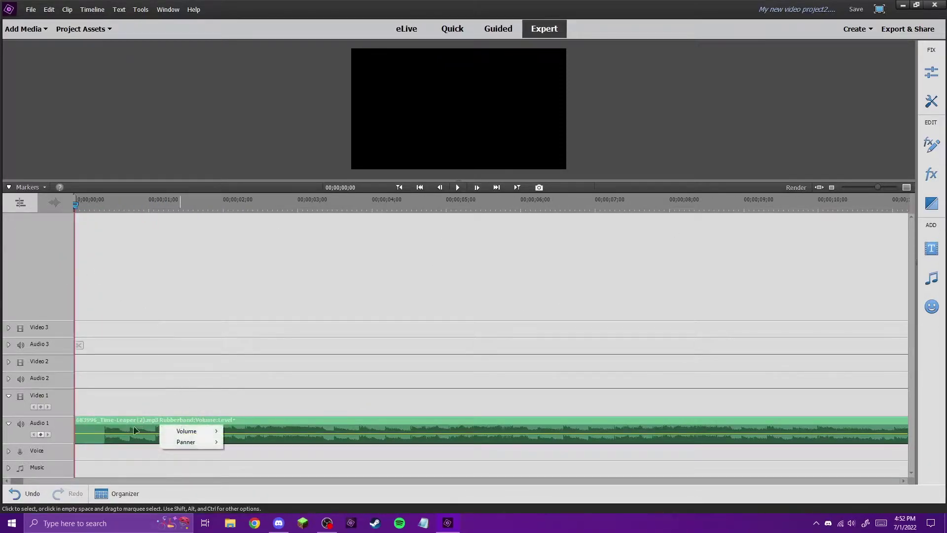
{"action": "left_click_drag", "start_coordinate": [135, 431], "coordinate": [140, 381]}
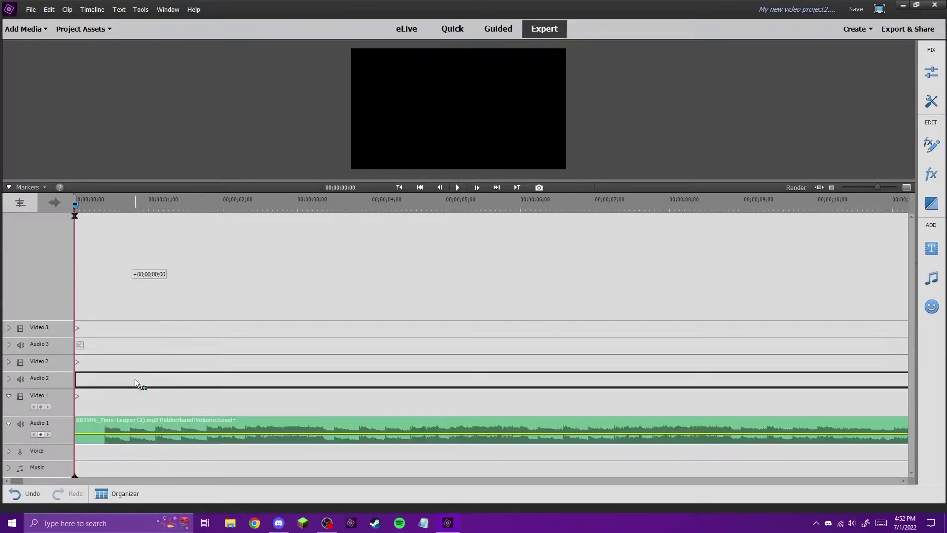
Step: Drag Time Leaper Low.mp3 from the Desktop folder in File Explorer onto Audio 1, then close Explorer
{"action": "left_click", "coordinate": [230, 523]}
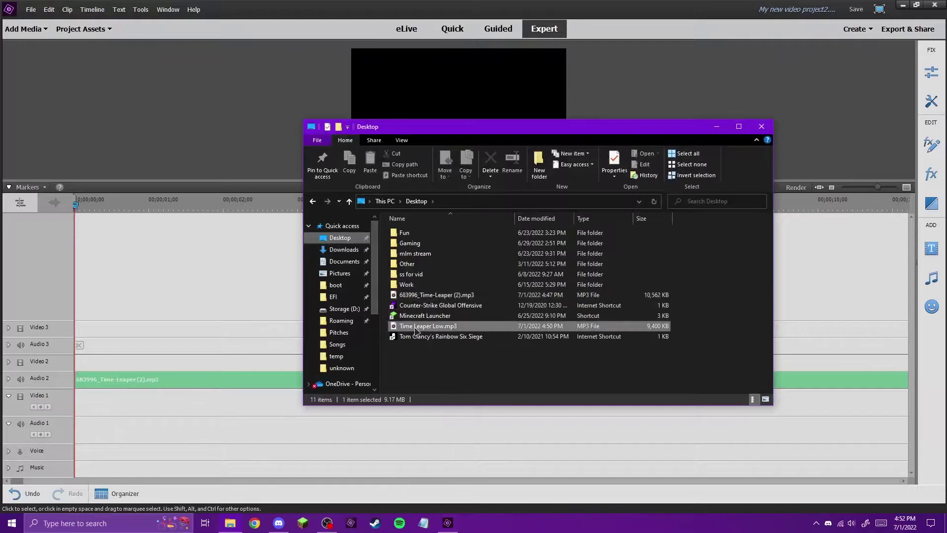
{"action": "left_click_drag", "start_coordinate": [428, 326], "coordinate": [81, 435]}
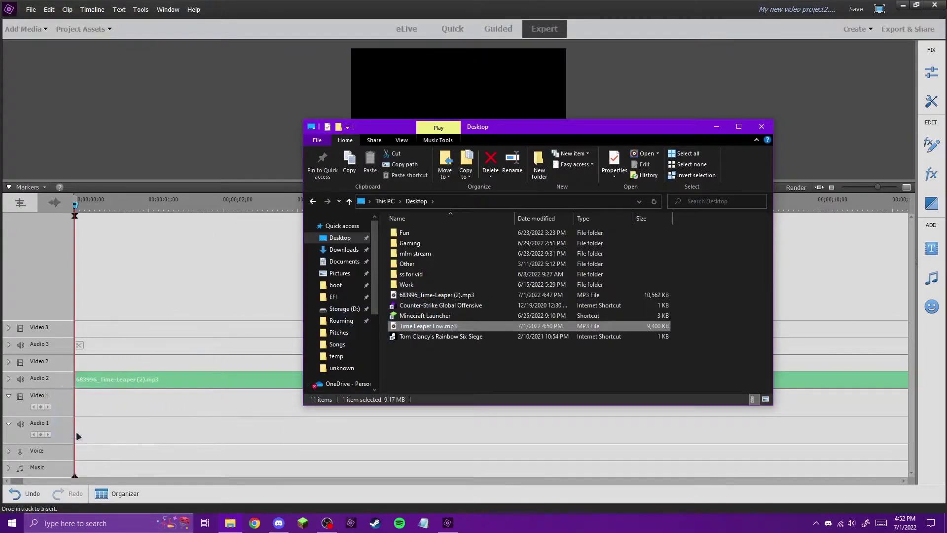
{"action": "left_click", "coordinate": [769, 131]}
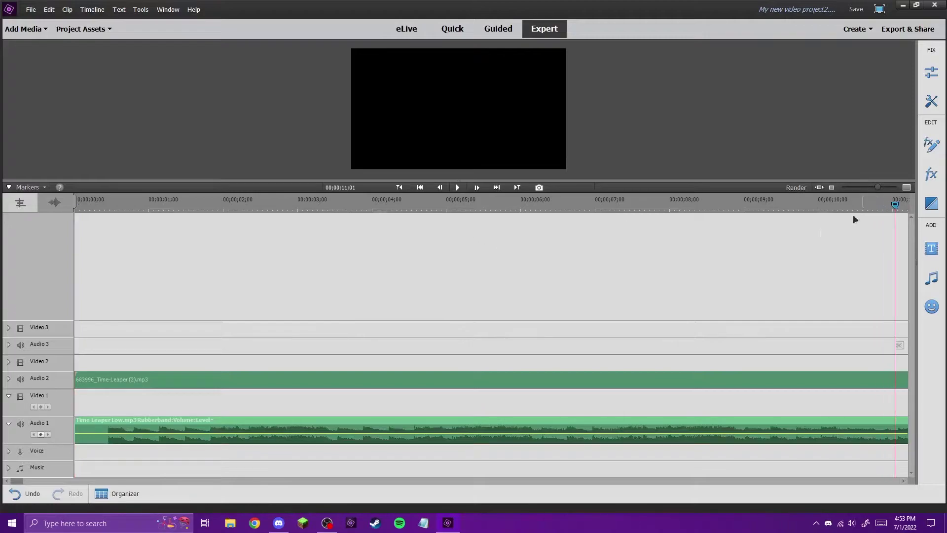
Step: Play both stacked clips, fit them in view, and replay from the start
{"action": "left_click", "coordinate": [457, 187]}
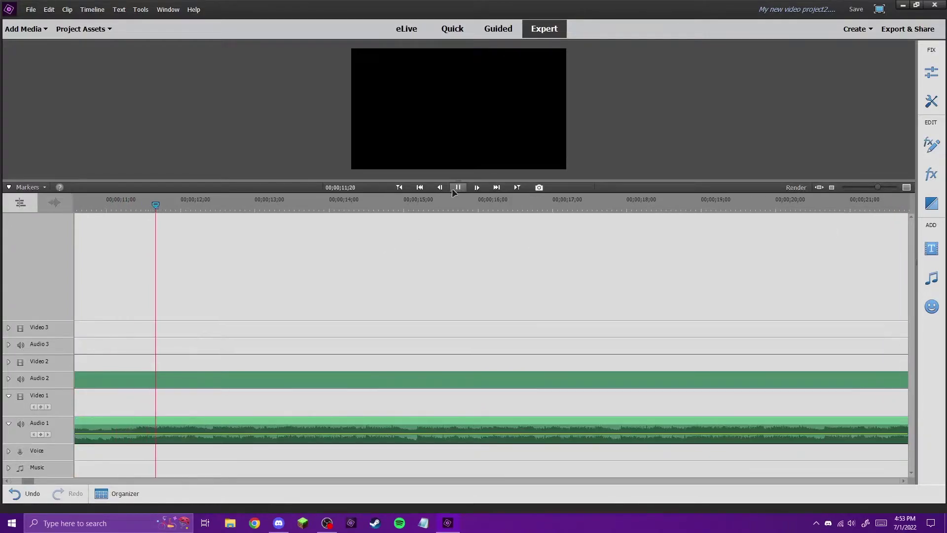
{"action": "left_click", "coordinate": [457, 187]}
{"action": "key", "text": "backslash"}
{"action": "key", "text": "Home"}
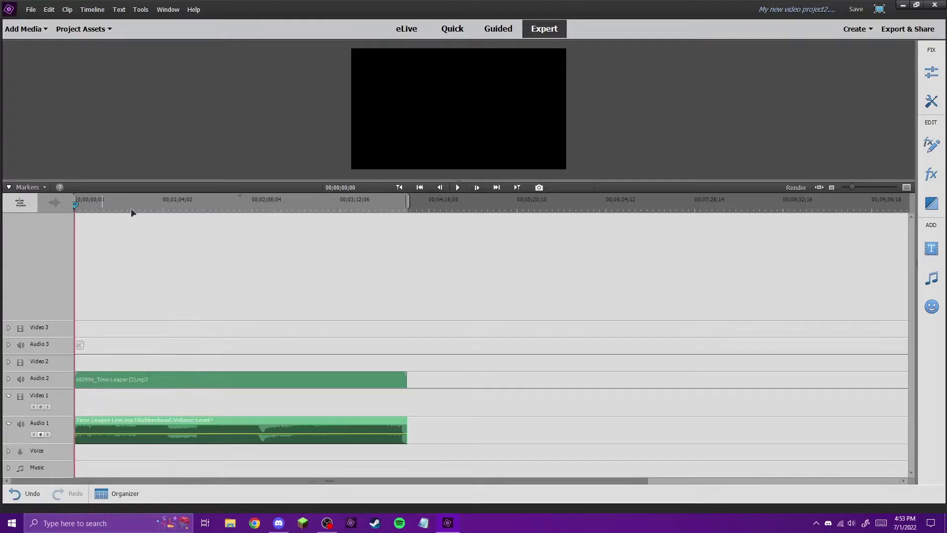
{"action": "left_click", "coordinate": [457, 187]}
Step: Zoom in to frame-level detail at the start of both clips
{"action": "left_click_drag", "start_coordinate": [858, 188], "coordinate": [833, 187]}
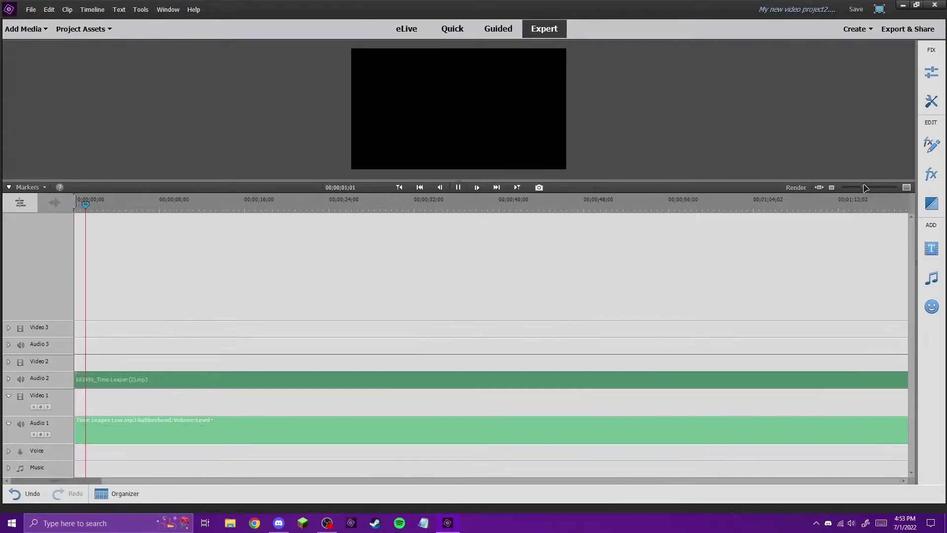
{"action": "left_click", "coordinate": [457, 187]}
{"action": "left_click", "coordinate": [77, 201]}
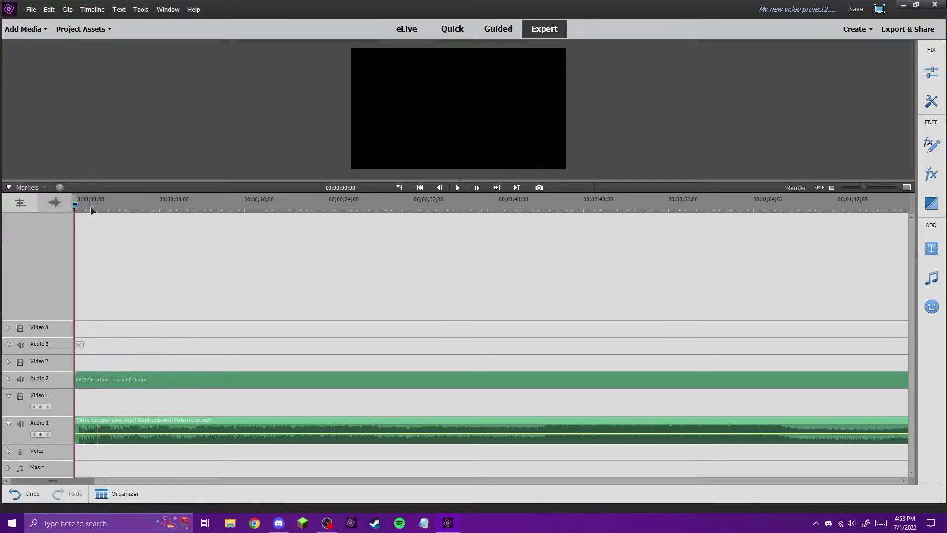
{"action": "left_click_drag", "start_coordinate": [858, 187], "coordinate": [890, 186]}
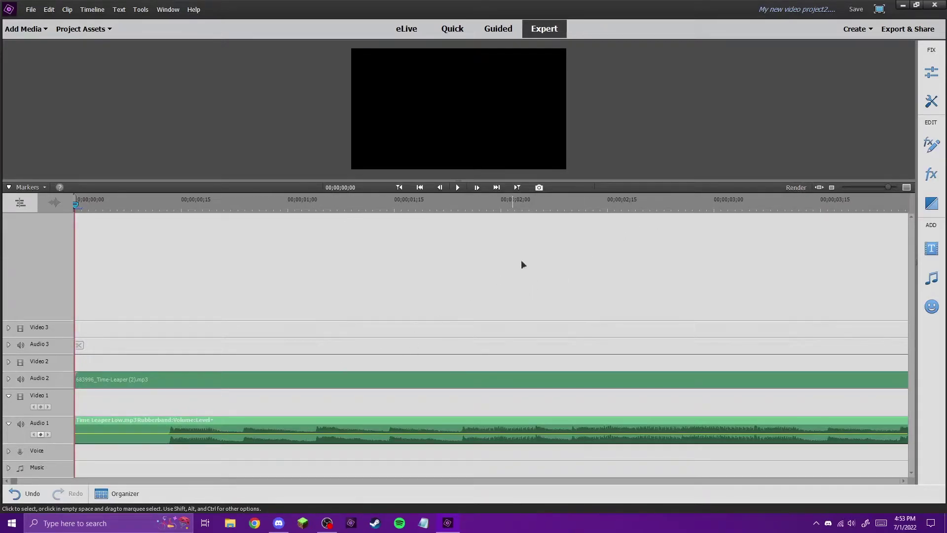
{"action": "left_click_drag", "start_coordinate": [890, 186], "coordinate": [895, 186]}
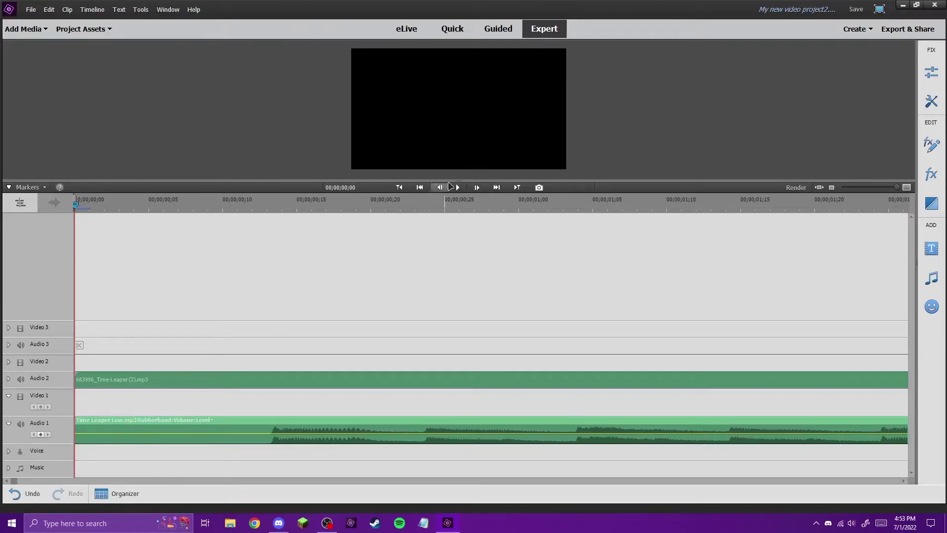
Step: Delete the two-frame leading piece of the pitched clip and slide it to the timeline start
{"action": "key", "text": "space"}
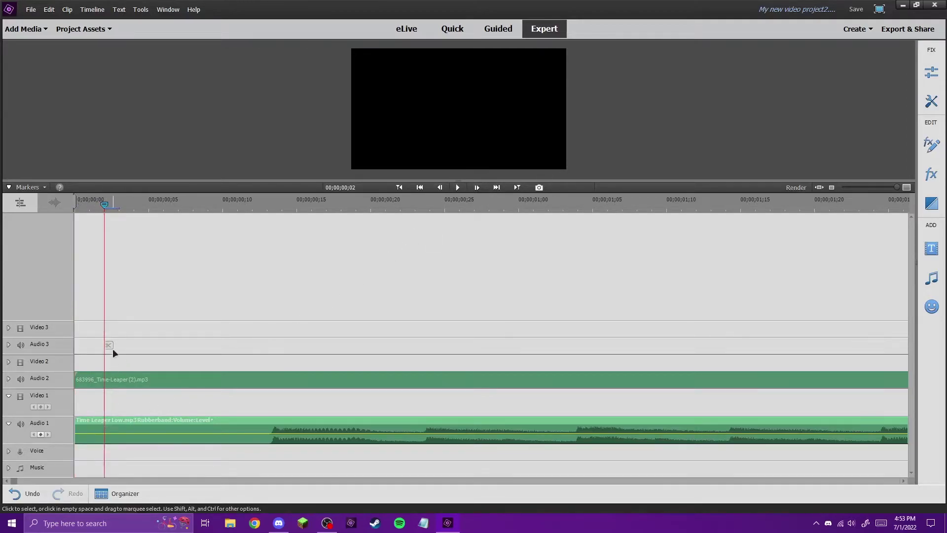
{"action": "left_click", "coordinate": [87, 430]}
{"action": "right_click", "coordinate": [87, 431]}
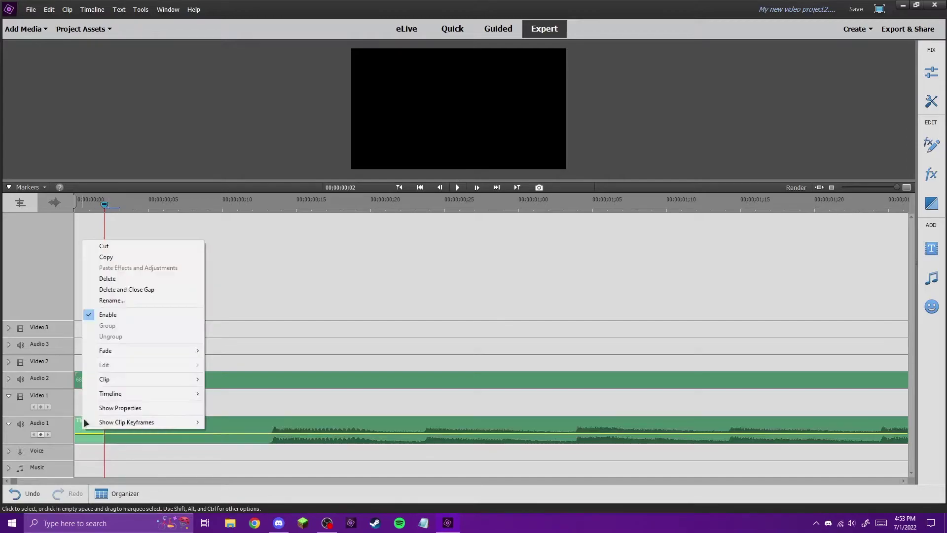
{"action": "left_click", "coordinate": [111, 278]}
{"action": "left_click_drag", "start_coordinate": [146, 417], "coordinate": [108, 419]}
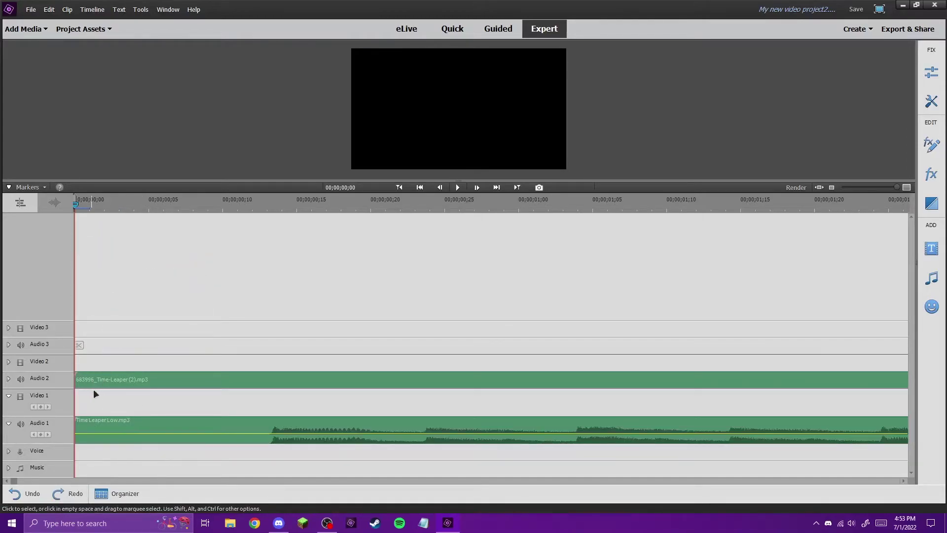
Step: Advance a few frames, cut the pitched clip there, and delete the tiny leading piece
{"action": "left_click", "coordinate": [479, 187]}
{"action": "left_click", "coordinate": [480, 187]}
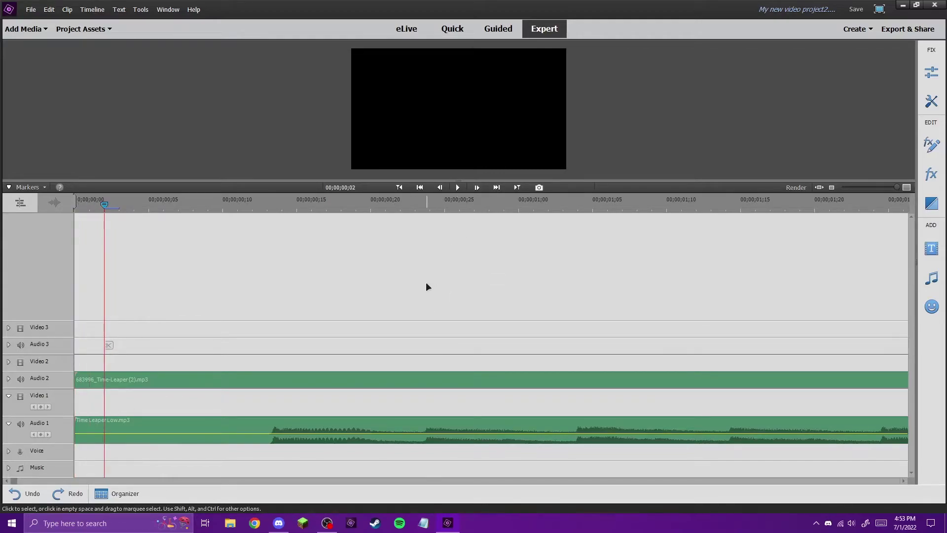
{"action": "left_click", "coordinate": [125, 430]}
{"action": "key", "text": "Home"}
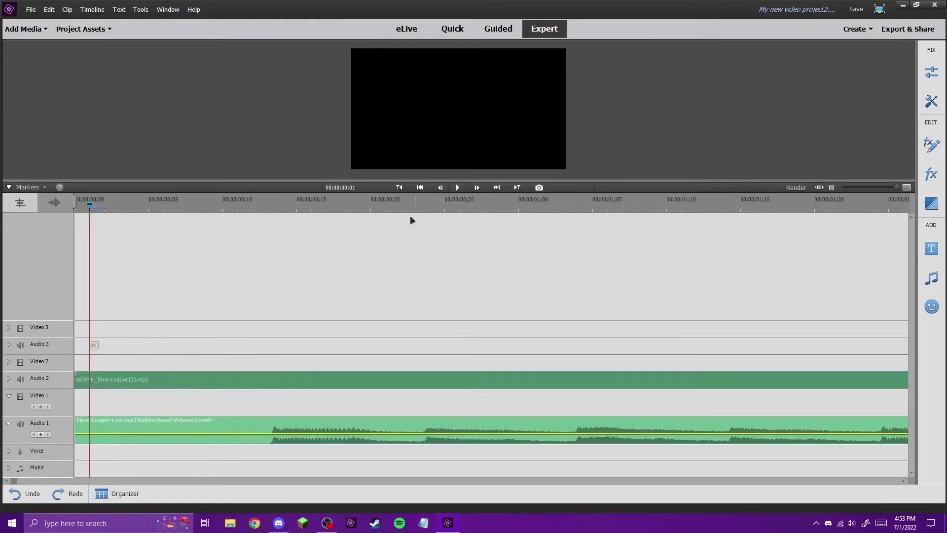
{"action": "left_click", "coordinate": [83, 432]}
{"action": "right_click", "coordinate": [87, 430]}
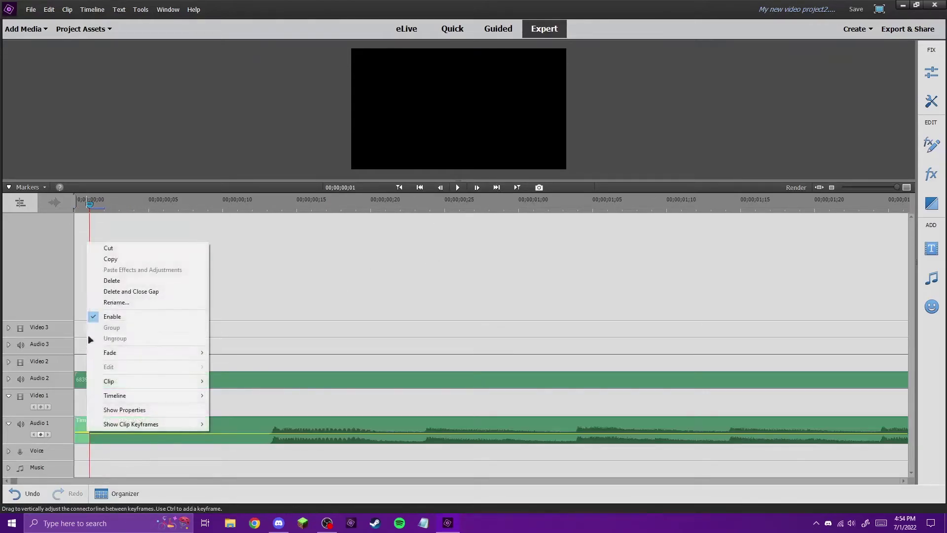
{"action": "left_click", "coordinate": [130, 291]}
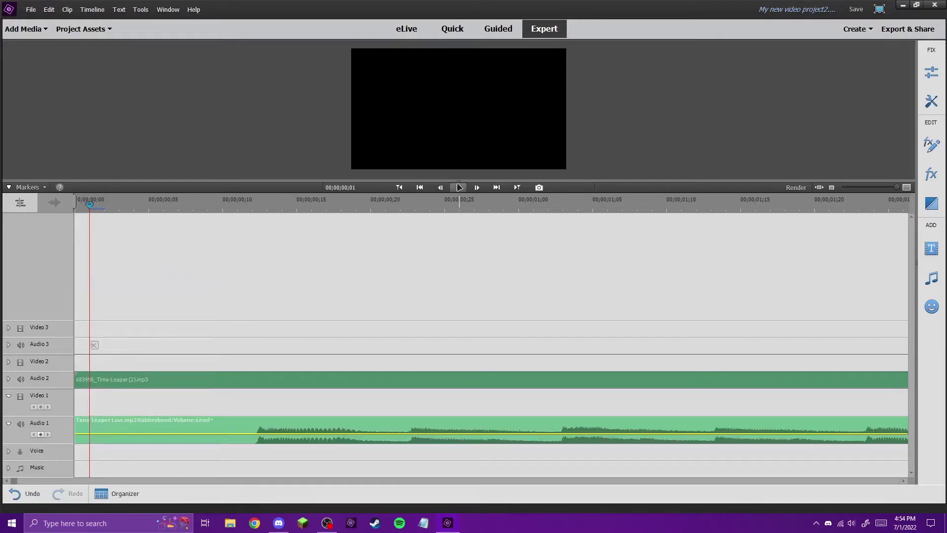
Step: Play back and scrub to check the sync, then return to the start
{"action": "left_click", "coordinate": [459, 187]}
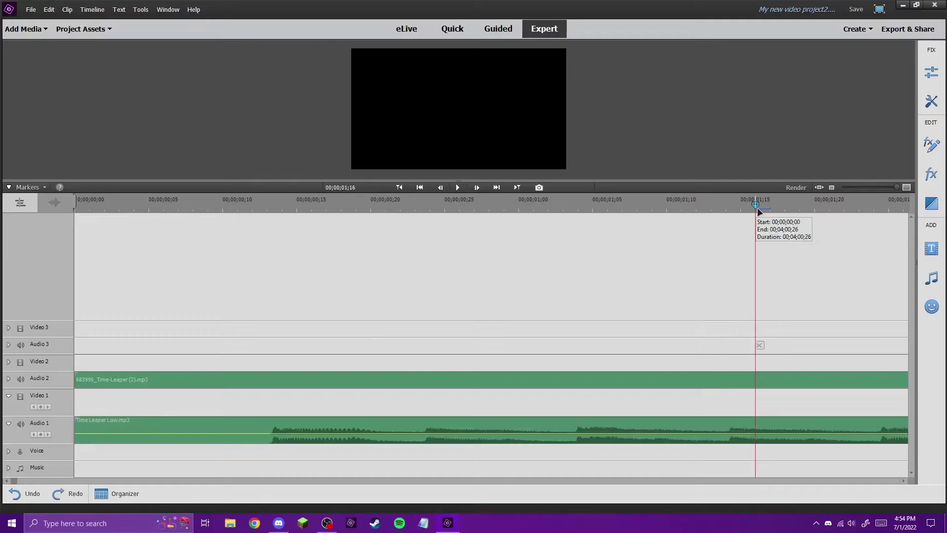
{"action": "left_click_drag", "start_coordinate": [755, 204], "coordinate": [682, 204]}
{"action": "key", "text": "Home"}
Step: Trim two more frames off the clip start, slide it to zero, and replay to check
{"action": "left_click", "coordinate": [477, 187]}
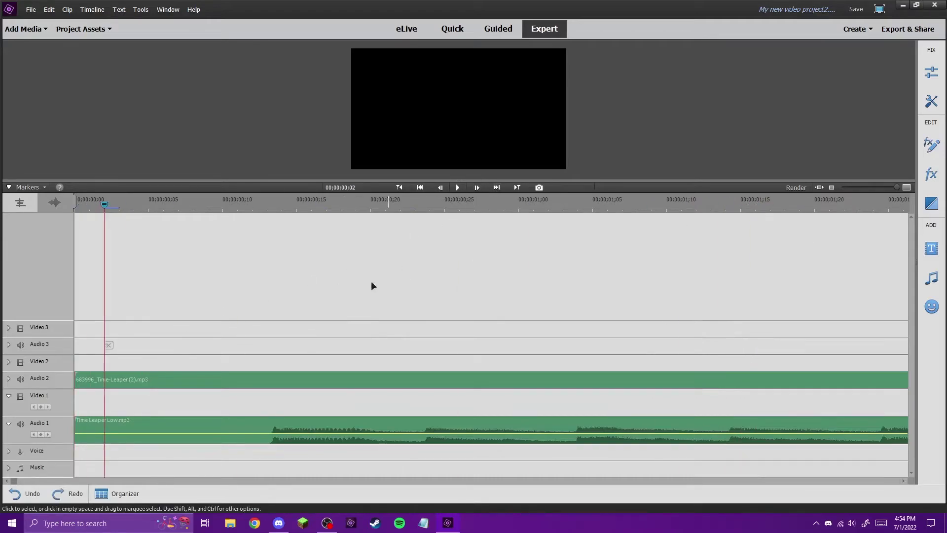
{"action": "left_click", "coordinate": [123, 421]}
{"action": "left_click", "coordinate": [94, 429]}
{"action": "right_click", "coordinate": [92, 425]}
{"action": "left_click", "coordinate": [118, 370]}
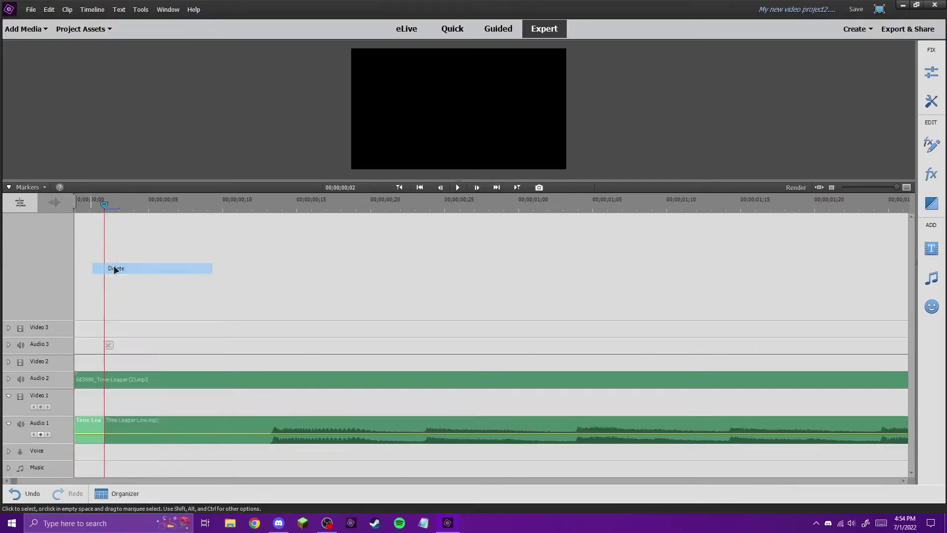
{"action": "left_click_drag", "start_coordinate": [138, 431], "coordinate": [109, 431]}
{"action": "key", "text": "Home"}
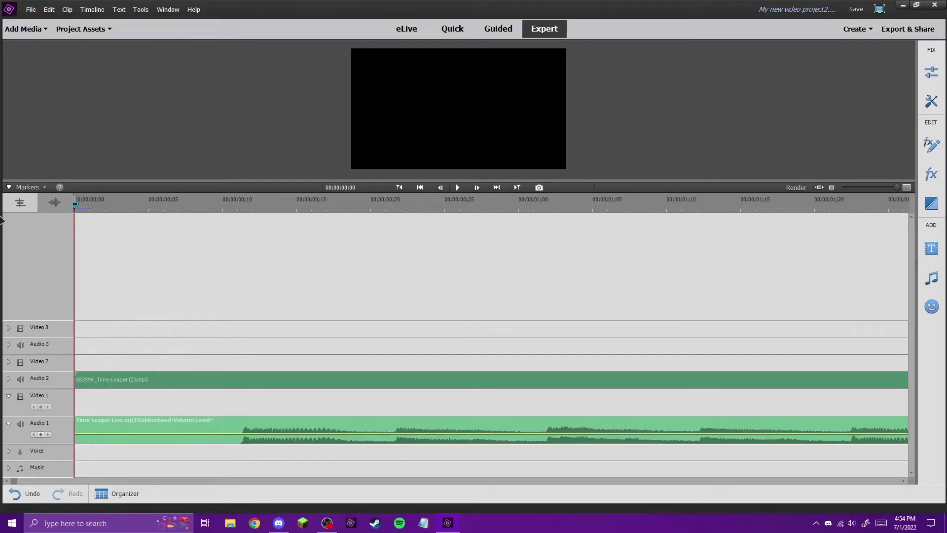
{"action": "left_click", "coordinate": [458, 187]}
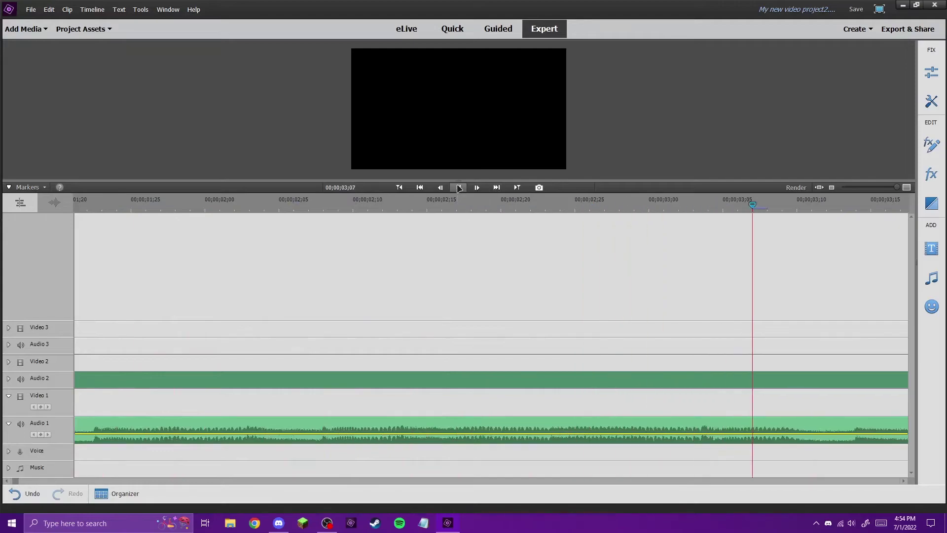
Step: Delete the original song clip from Audio 2 and play the remaining pitched track from the start
{"action": "key", "text": "space"}
{"action": "left_click_drag", "start_coordinate": [897, 187], "coordinate": [873, 187]}
{"action": "right_click", "coordinate": [165, 378]}
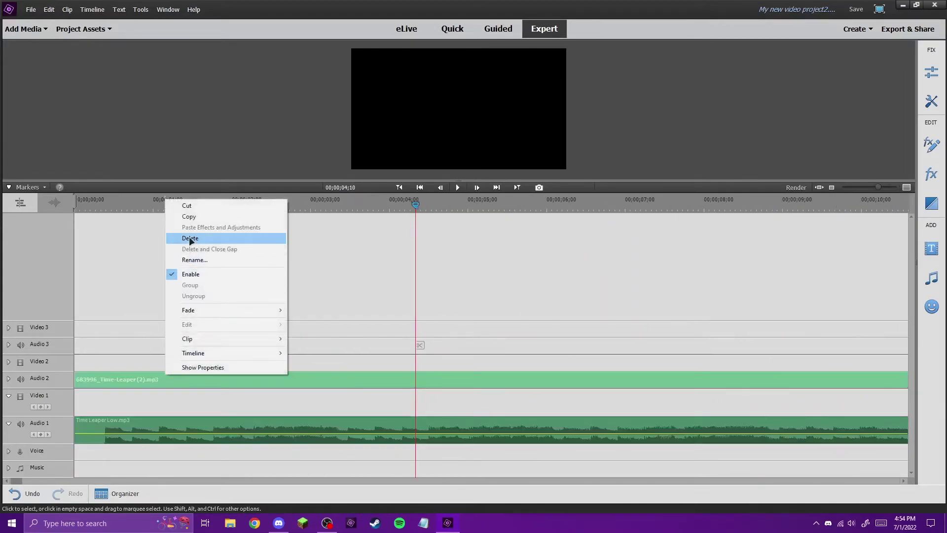
{"action": "left_click", "coordinate": [191, 239]}
{"action": "key", "text": "Home"}
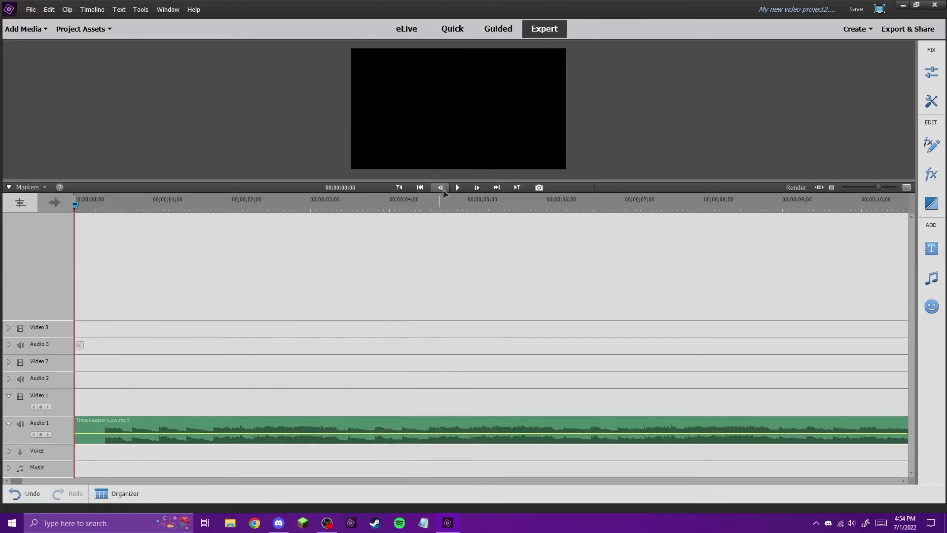
{"action": "left_click", "coordinate": [457, 186]}
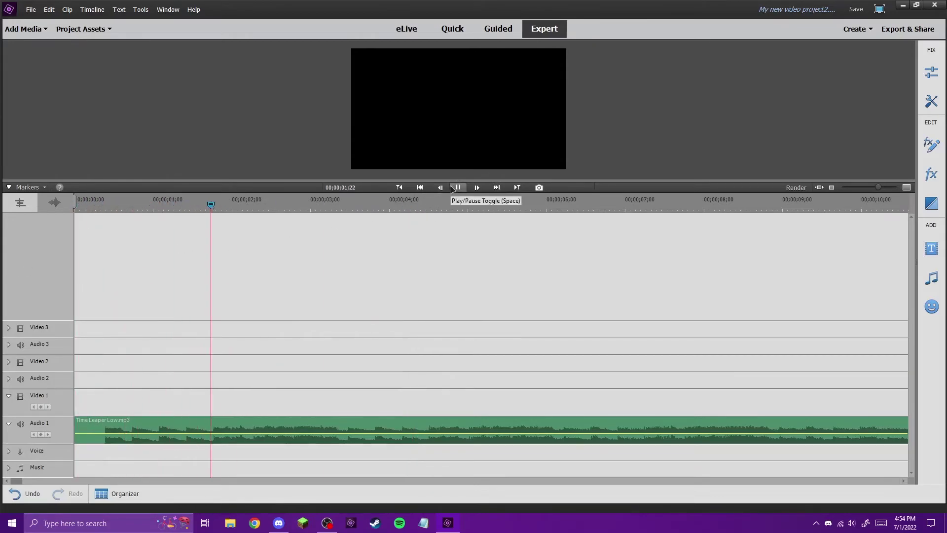
{"action": "left_click", "coordinate": [457, 187]}
Step: Export audio only as a custom 320 kbps MP3 named Time Leaper Low
{"action": "left_click", "coordinate": [908, 28]}
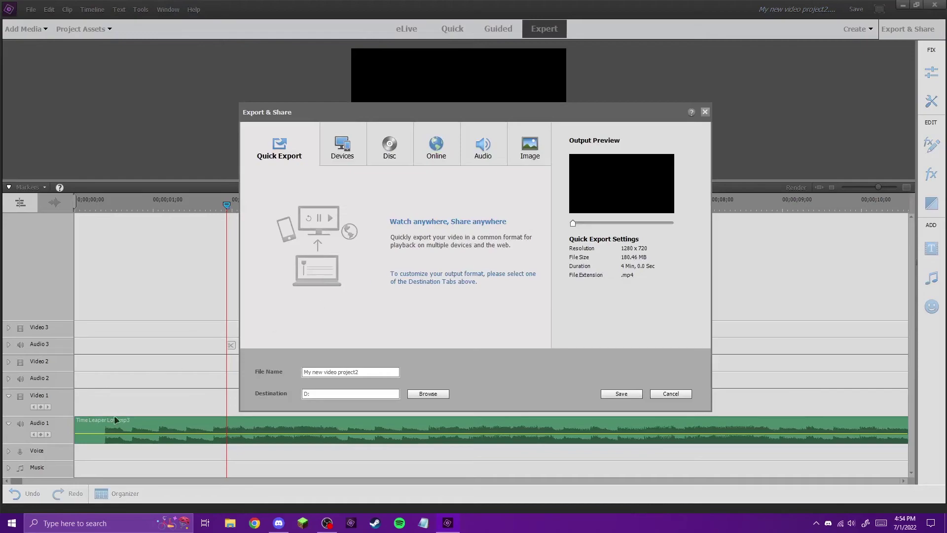
{"action": "left_click", "coordinate": [483, 148]}
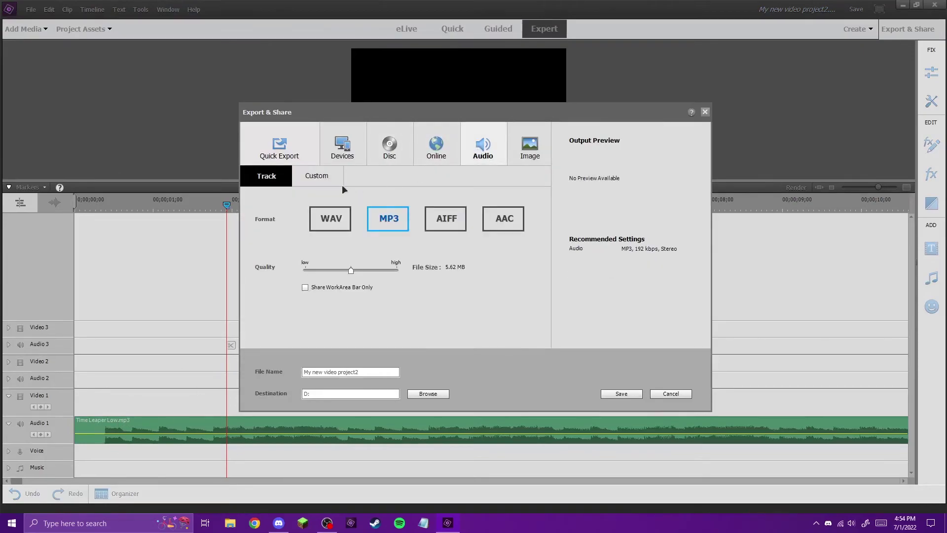
{"action": "left_click", "coordinate": [317, 175]}
{"action": "triple_click", "coordinate": [339, 372]}
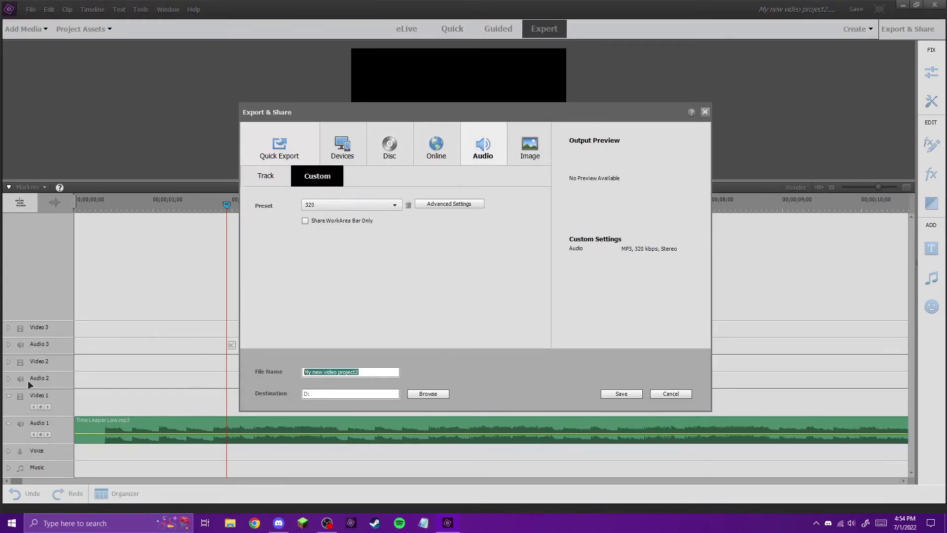
{"action": "type", "text": "Time Leaper Low"}
{"action": "left_click", "coordinate": [622, 393]}
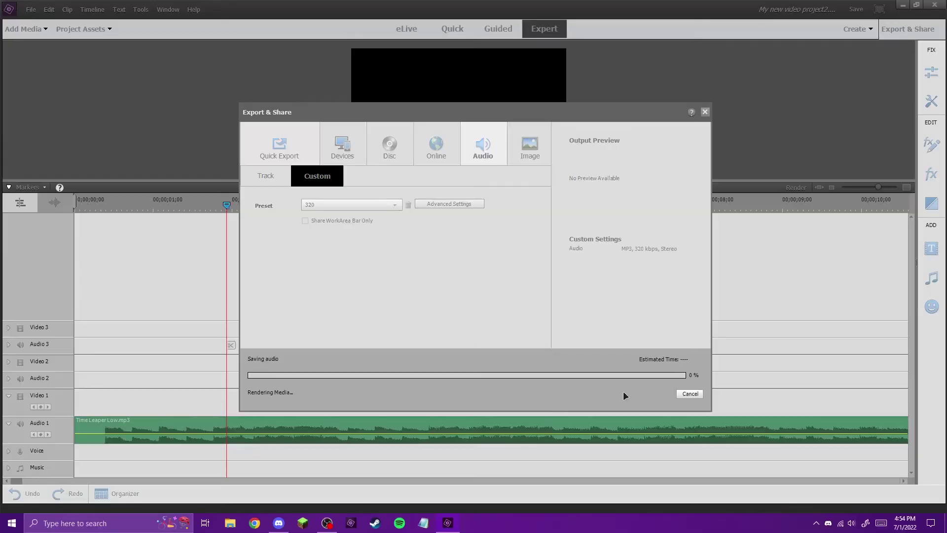